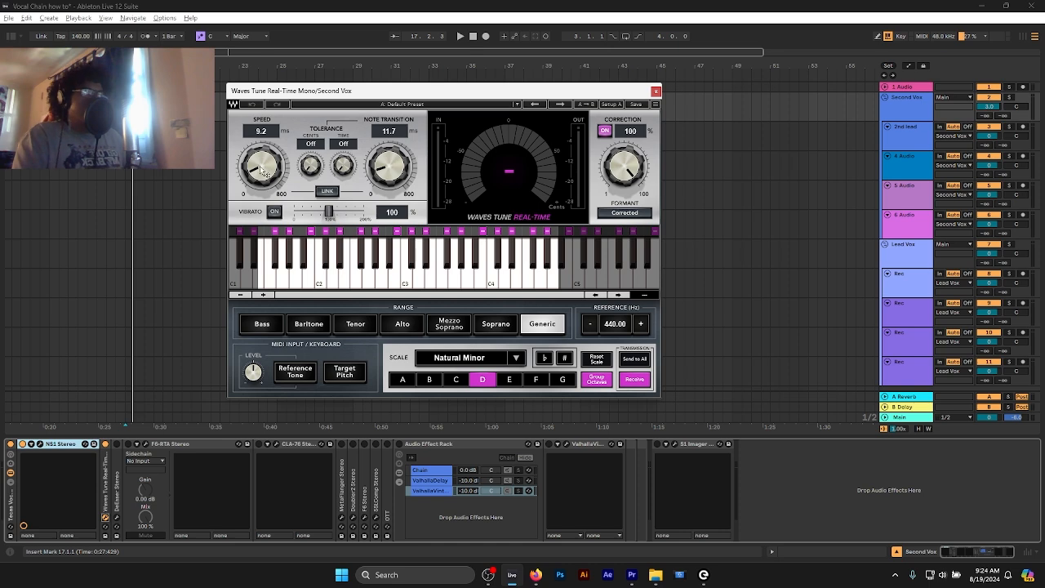
# - Try Waves Tune's Speed and Note Transition at 0.1 ms, and raise Speed to 8.5 ms with Note Transition close to it
pyautogui.moveTo(261, 167); pyautogui.dragTo(262, 192)
pyautogui.moveTo(390, 168); pyautogui.dragTo(388, 194)
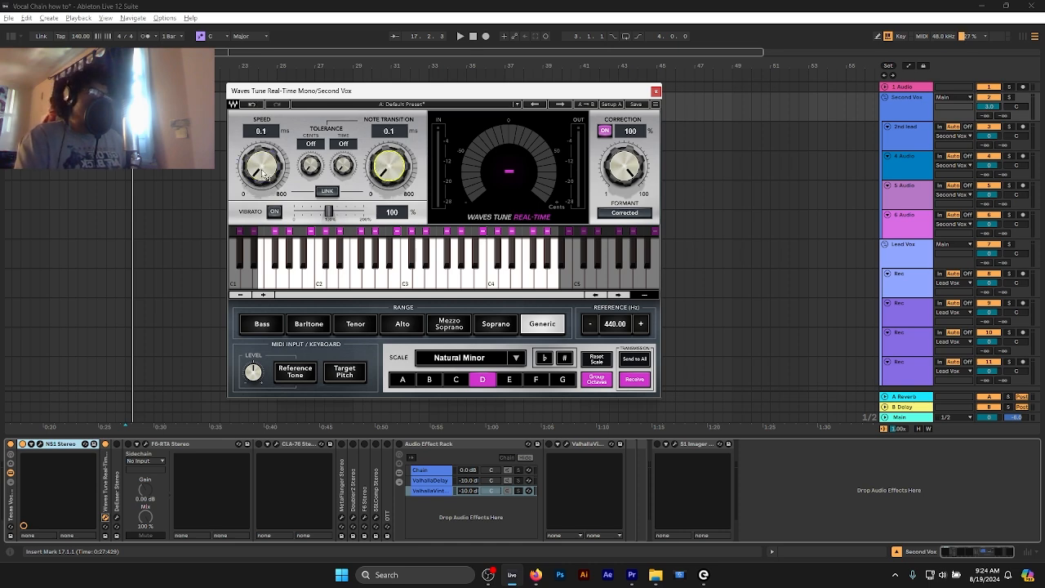
pyautogui.moveTo(261, 168); pyautogui.dragTo(261, 160)
pyautogui.moveTo(389, 167); pyautogui.dragTo(390, 158)
pyautogui.moveTo(276, 169); pyautogui.dragTo(273, 148)
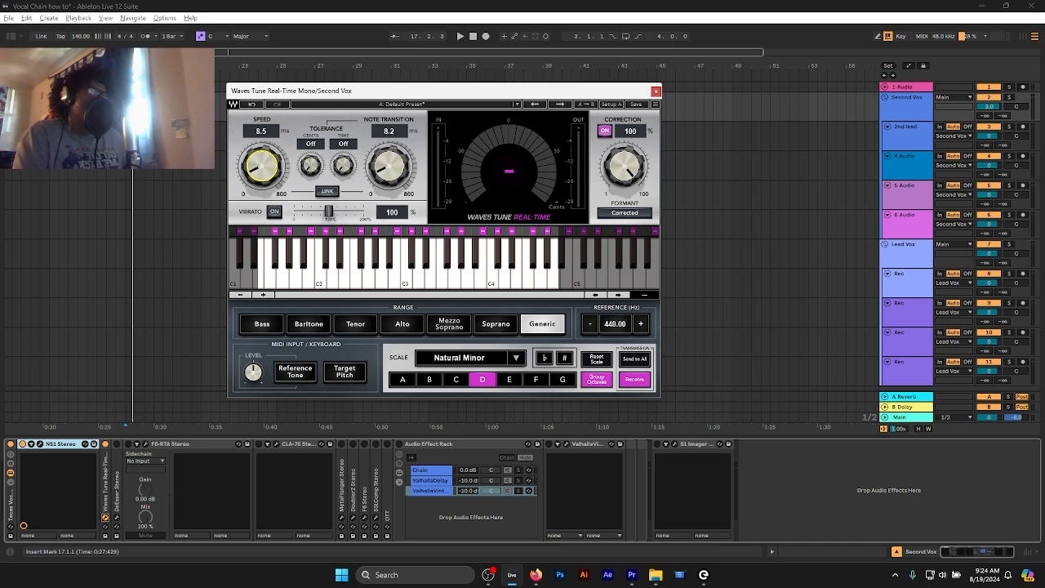
pyautogui.moveTo(390, 167); pyautogui.dragTo(390, 164)
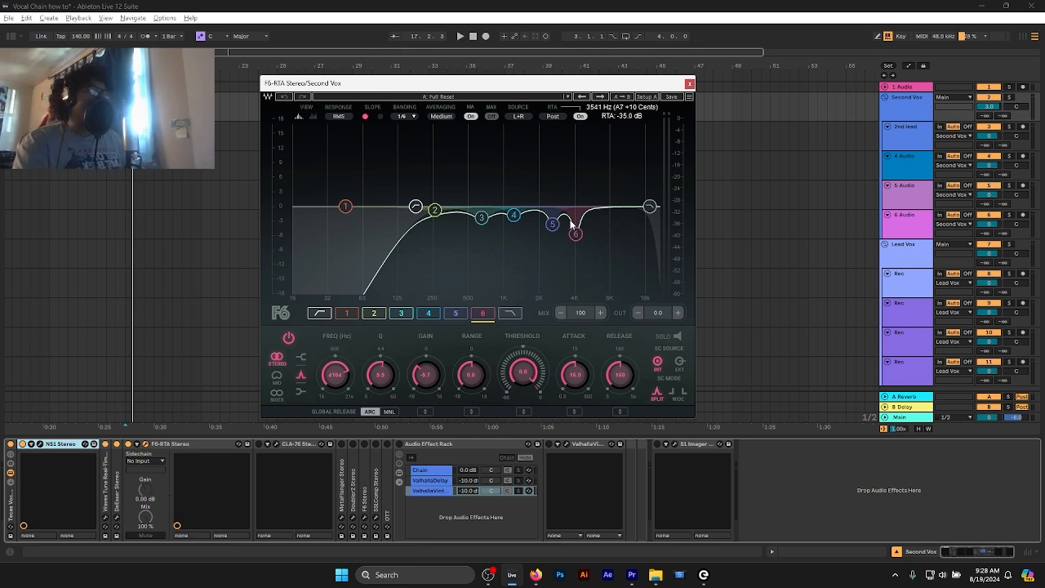
# - Boost band 6 of the F6 equalizer as a trial, and turn it into a narrow cut near 4 kHz with a Q of 8.1
pyautogui.moveTo(575, 234); pyautogui.dragTo(574, 176)
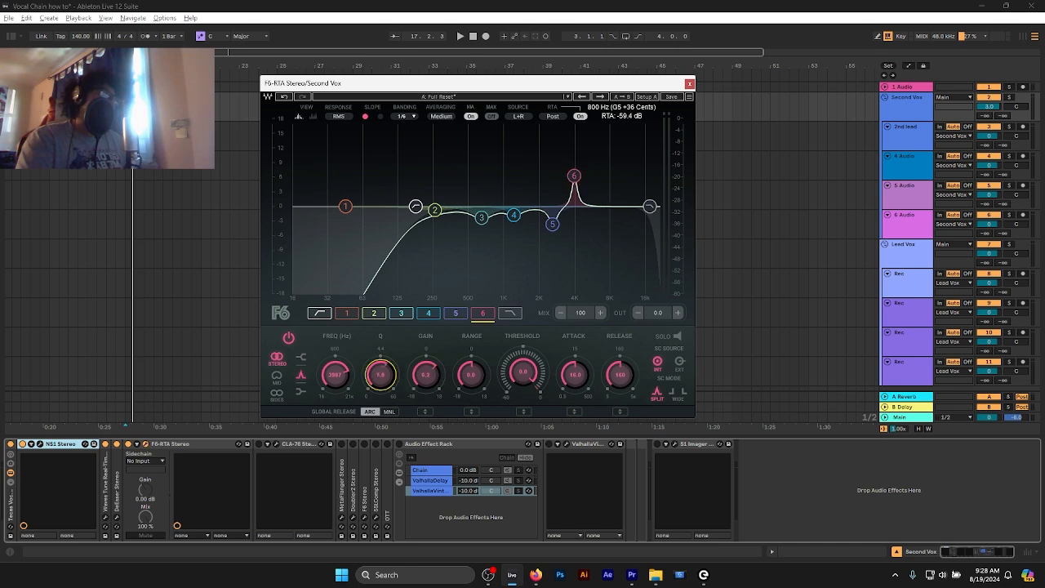
pyautogui.scroll(-3, 380, 374)
pyautogui.moveTo(379, 374); pyautogui.dragTo(380, 352)
pyautogui.moveTo(574, 176); pyautogui.dragTo(574, 235)
pyautogui.press('space')
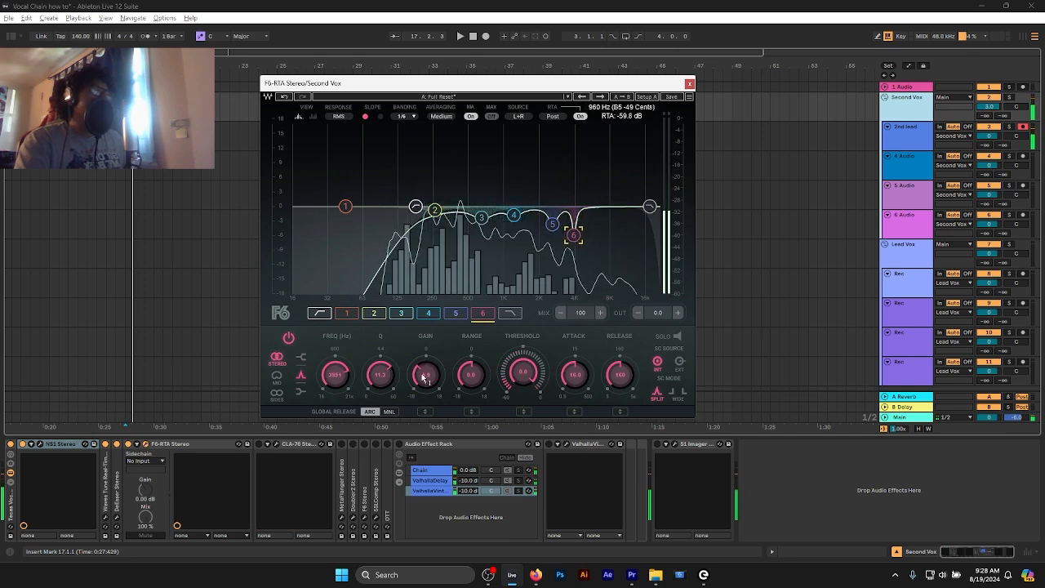
pyautogui.moveTo(381, 376)
pyautogui.mouseDown()
pyautogui.moveTo(380, 365)
pyautogui.moveTo(380, 381)
pyautogui.mouseUp()
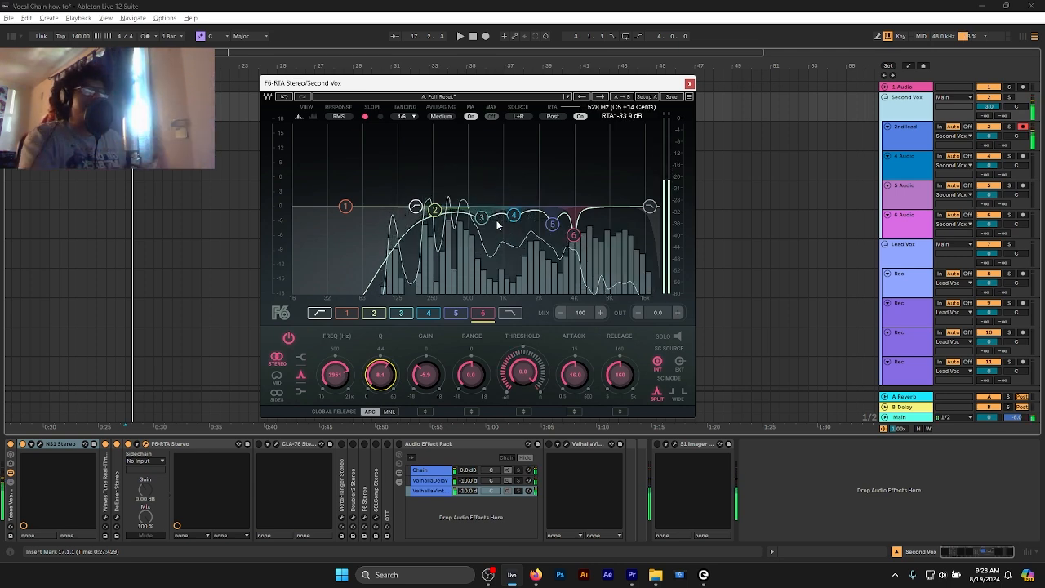
# - Steepen the slope of the F6 equalizer's high-pass filter and lower its cutoff frequency slightly
pyautogui.click(415, 206)
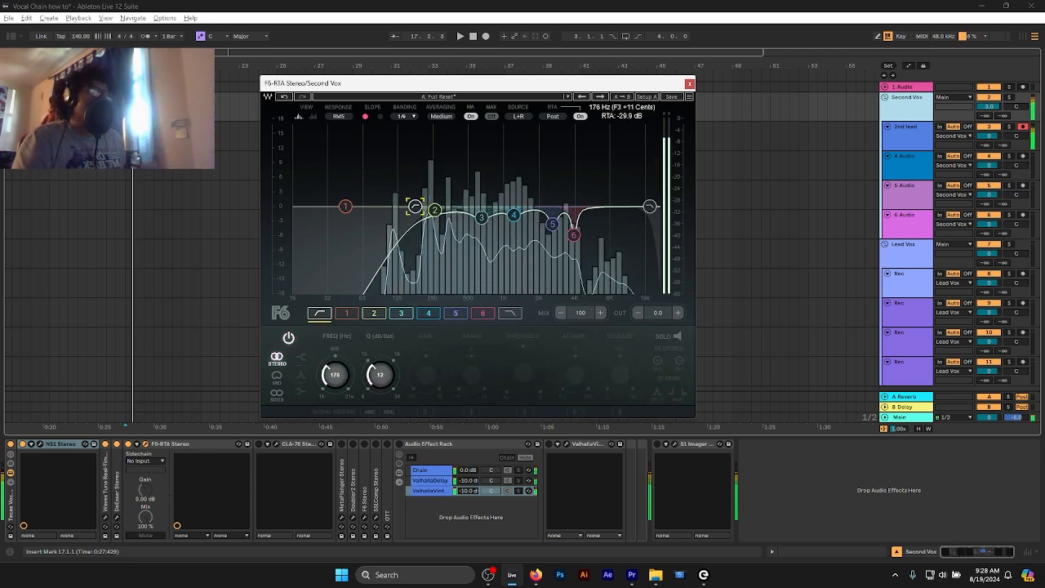
pyautogui.moveTo(416, 206); pyautogui.dragTo(415, 205)
pyautogui.moveTo(384, 380); pyautogui.dragTo(385, 347)
pyautogui.moveTo(415, 207); pyautogui.dragTo(410, 207)
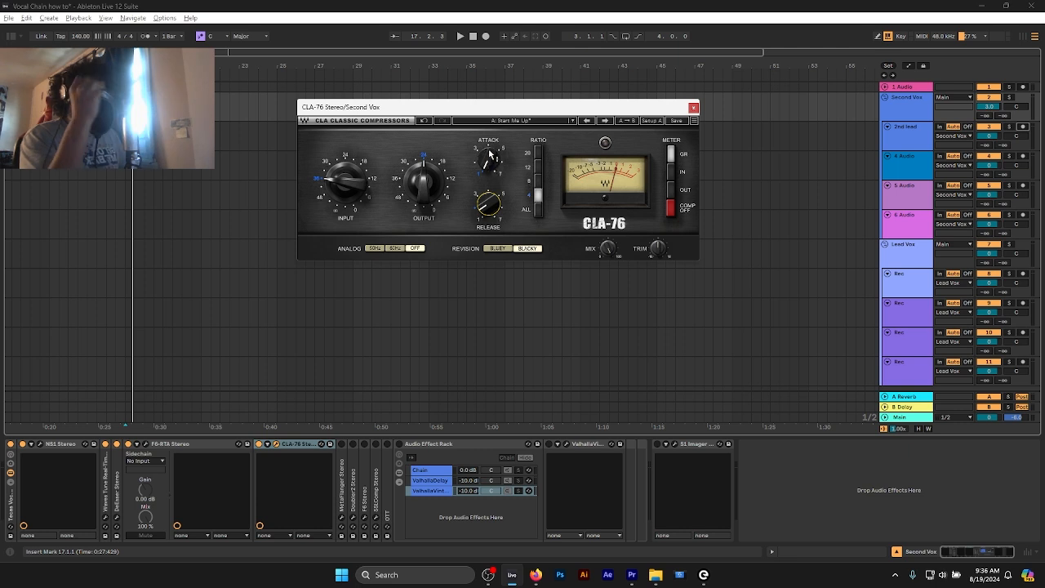
# - Sweep the CLA-76 attack through its range back to the low end, and try the release at 3.77 before lowering it slightly
pyautogui.moveTo(490, 154)
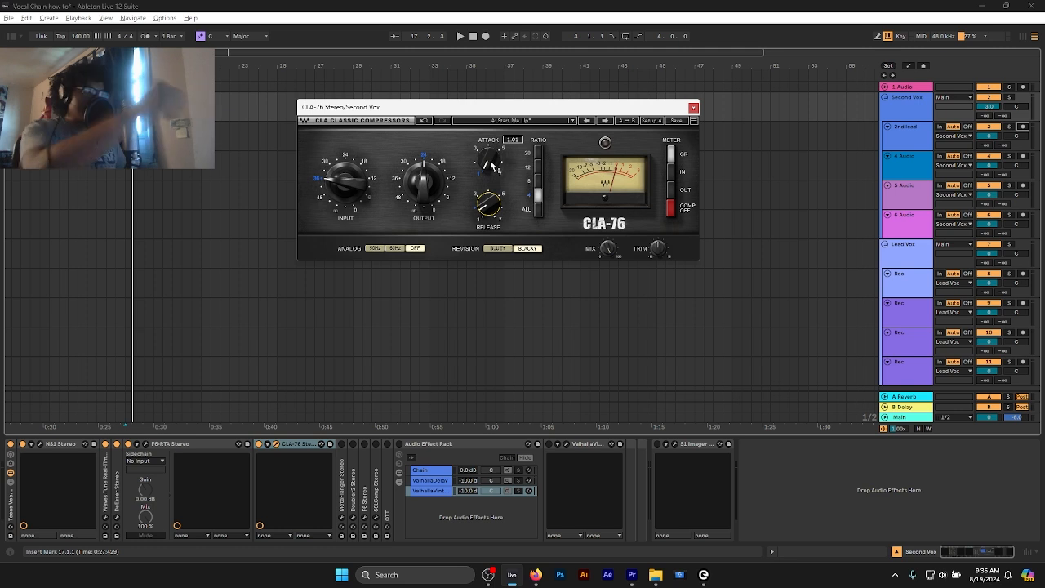
pyautogui.moveTo(491, 168); pyautogui.dragTo(490, 170)
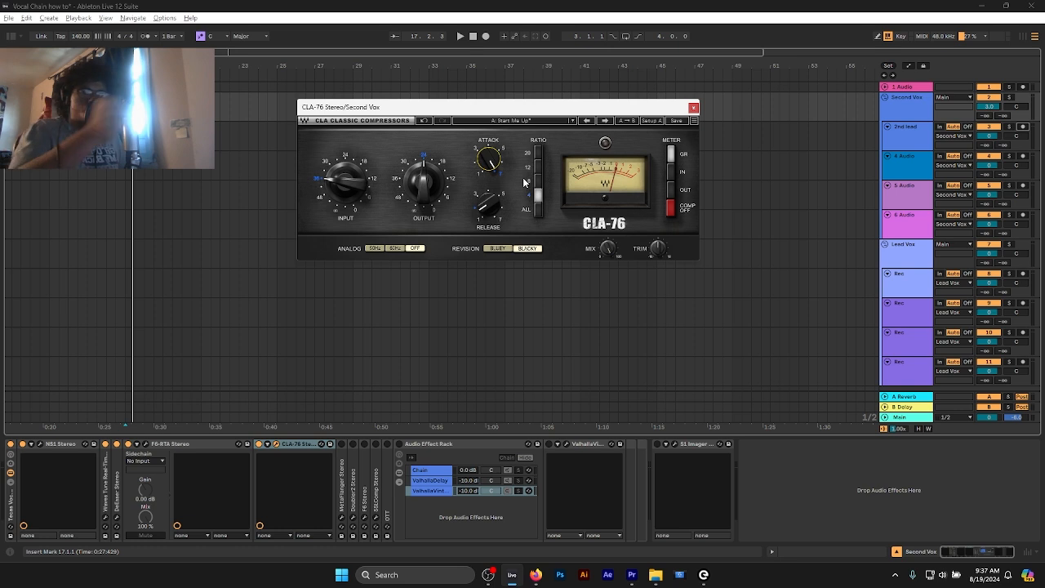
pyautogui.moveTo(490, 162); pyautogui.dragTo(490, 147)
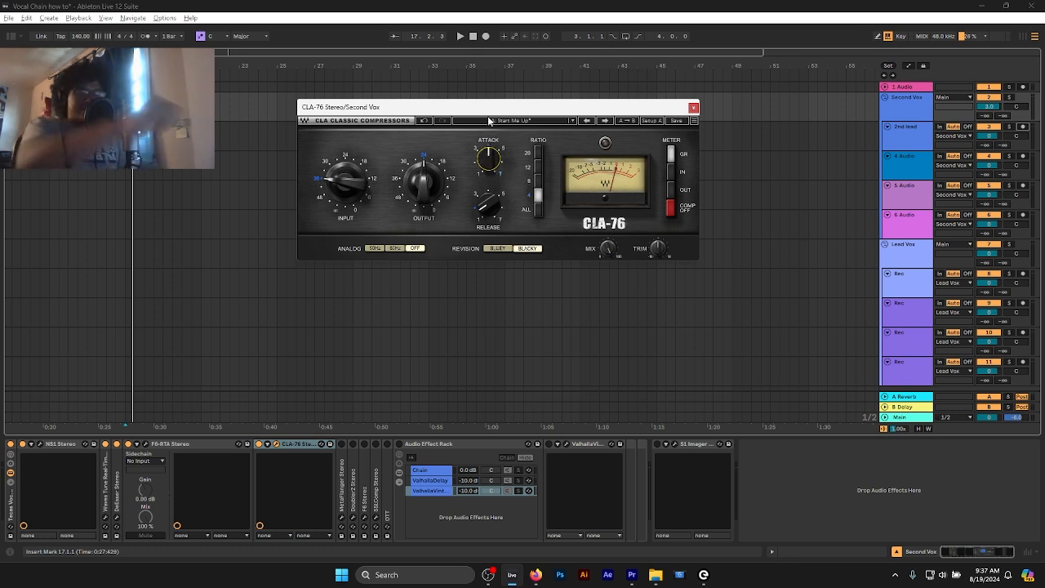
pyautogui.moveTo(492, 157)
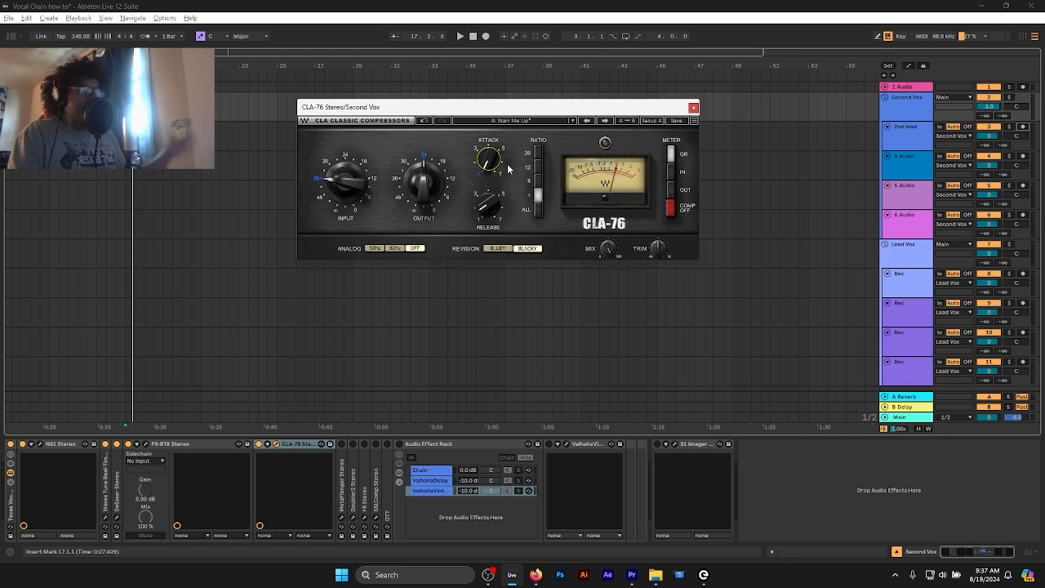
pyautogui.moveTo(490, 173)
pyautogui.mouseDown()
pyautogui.moveTo(490, 146)
pyautogui.moveTo(485, 158)
pyautogui.mouseUp()
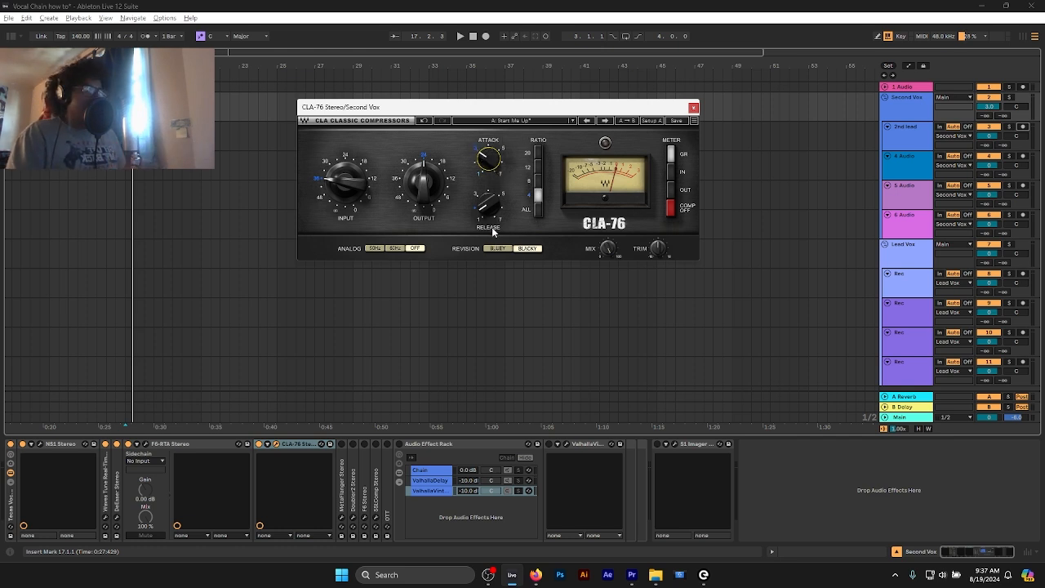
pyautogui.click(481, 172)
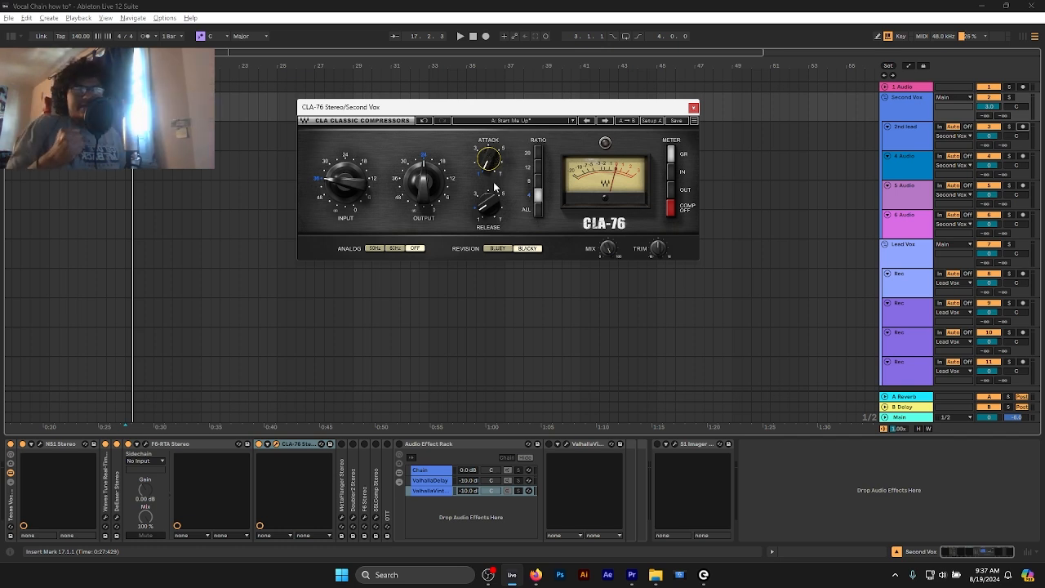
pyautogui.moveTo(496, 211)
pyautogui.mouseDown()
pyautogui.moveTo(495, 233)
pyautogui.moveTo(495, 191)
pyautogui.mouseUp()
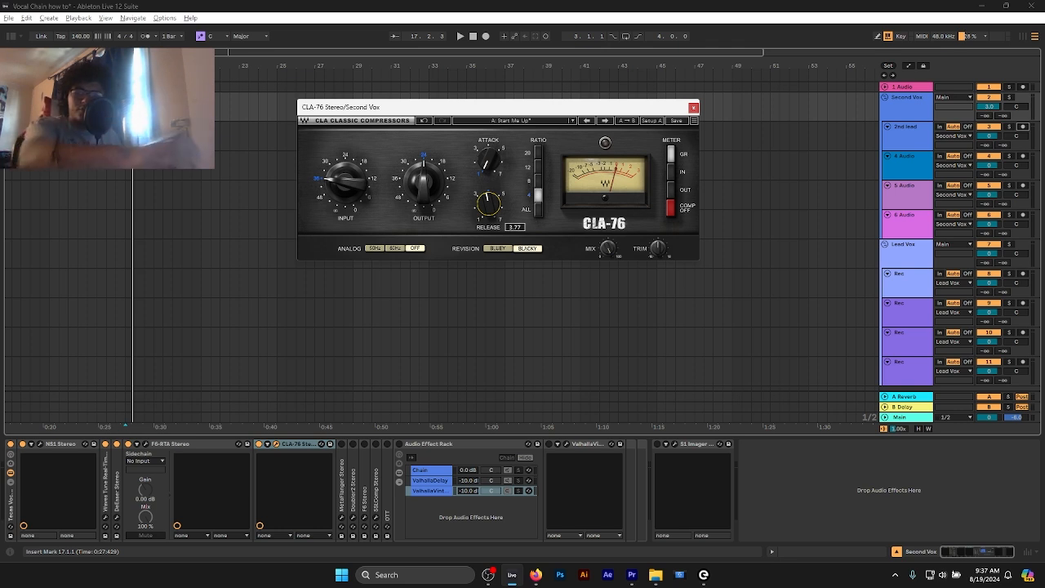
pyautogui.moveTo(487, 200); pyautogui.dragTo(488, 208)
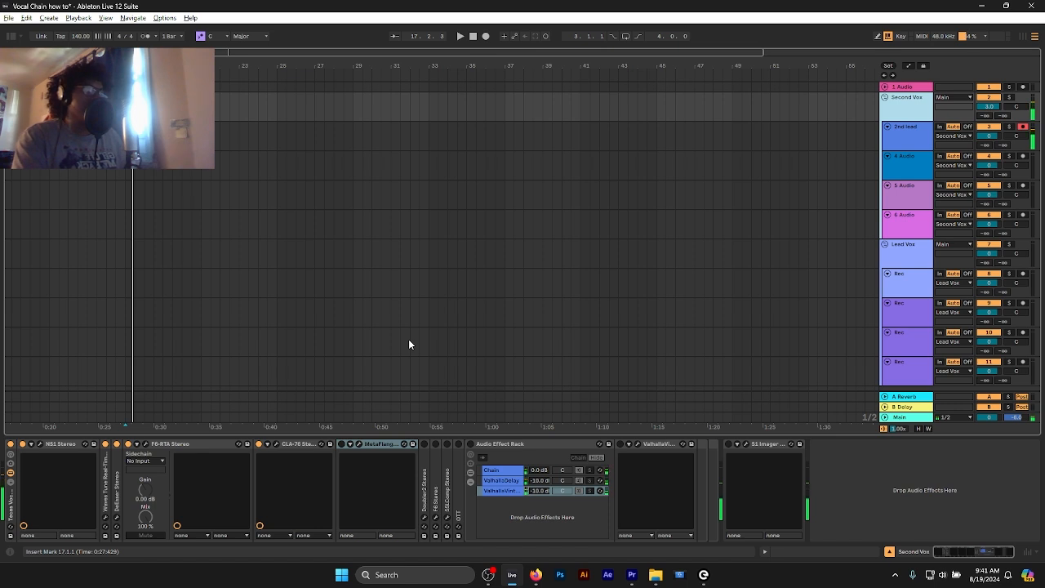
# - Bypass the whole vocal chain rack on Second Vox and re-enable it to compare the sound
pyautogui.click(10, 448)
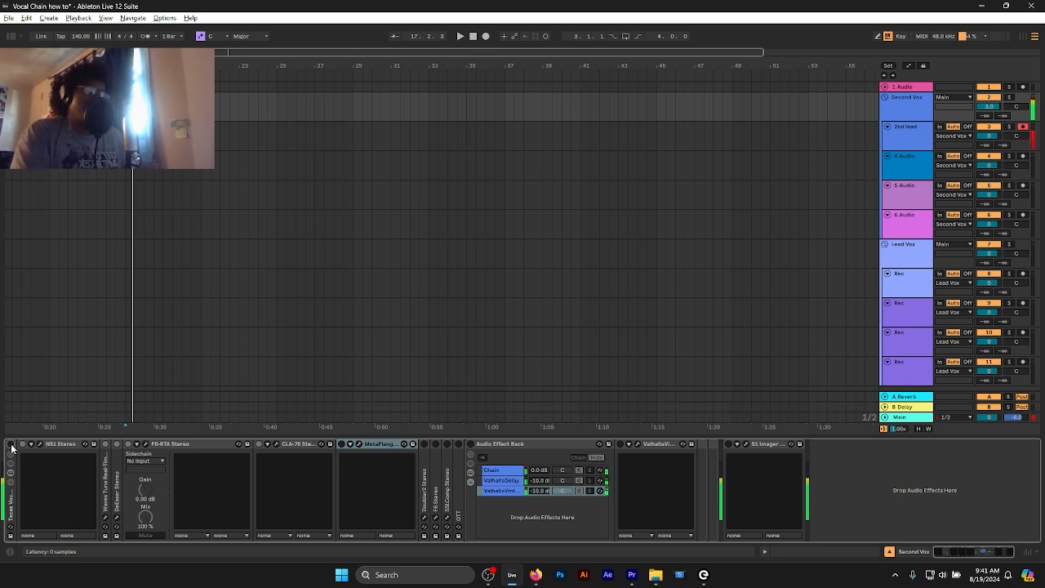
pyautogui.click(11, 445)
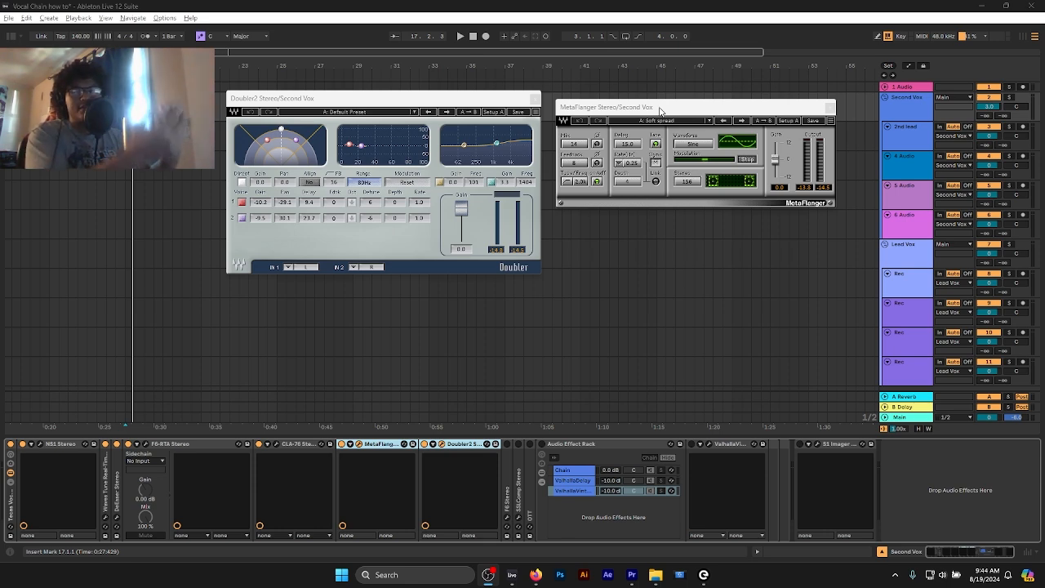
# - Arm the 2nd lead track, show the Second Vox devices, and place the MetaFlanger window beside the Doubler2 window
pyautogui.click(628, 113)
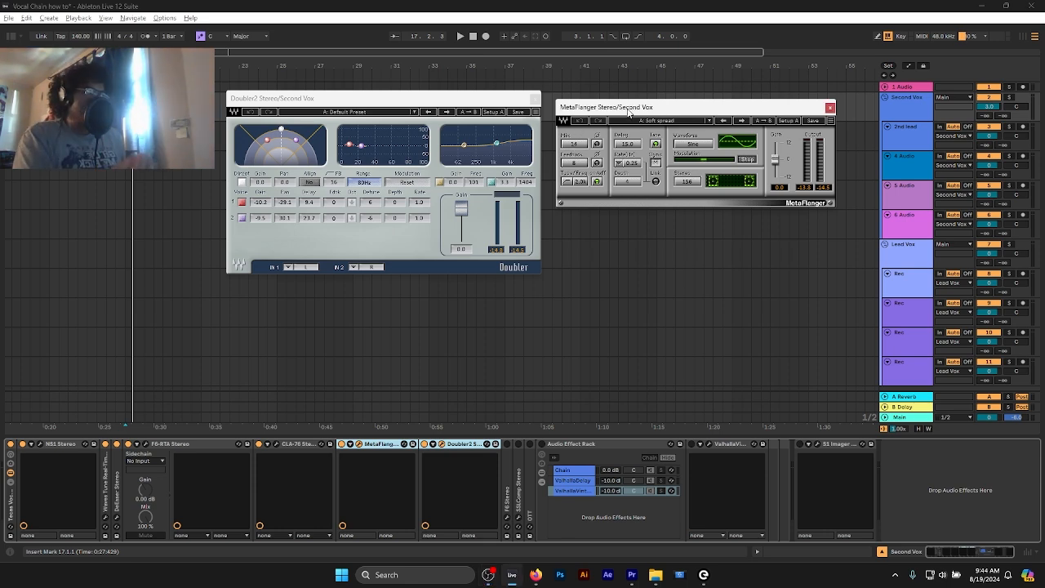
pyautogui.moveTo(629, 114); pyautogui.dragTo(532, 113)
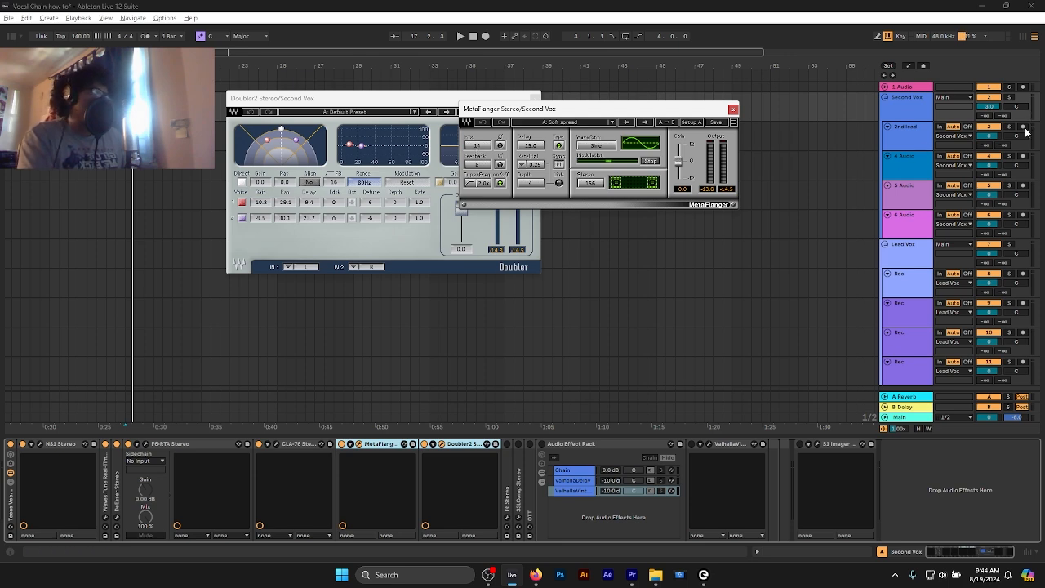
pyautogui.click(807, 144)
pyautogui.click(906, 104)
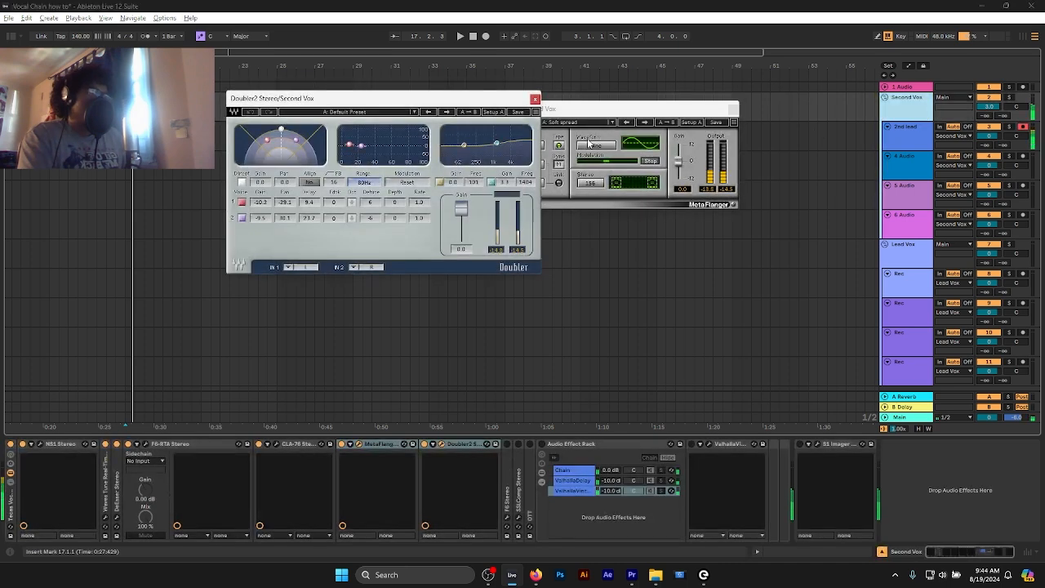
pyautogui.moveTo(591, 111); pyautogui.dragTo(670, 103)
# - Compare MetaFlanger bypassed and enabled together with Doubler2, and repeat the comparison with the MetaFlanger mix at 100
pyautogui.keyDown('shift'); pyautogui.click(374, 444); pyautogui.keyUp('shift')
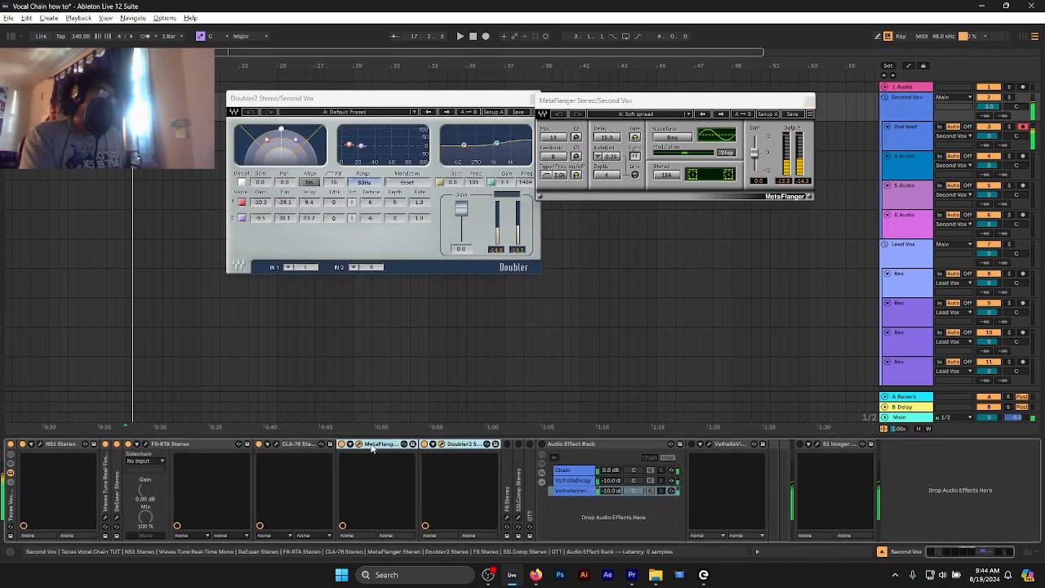
pyautogui.click(341, 444)
pyautogui.click(341, 444)
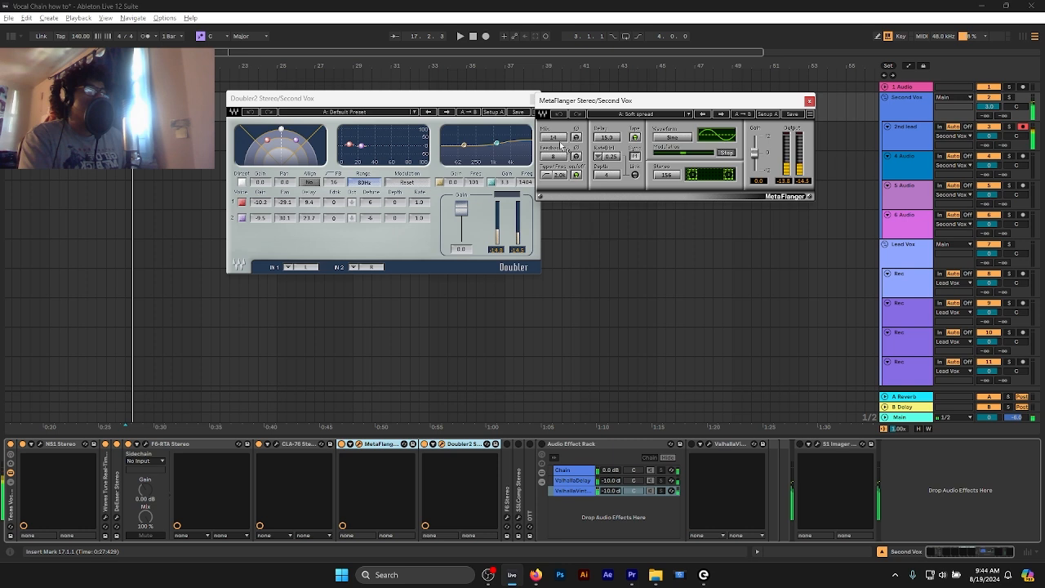
pyautogui.moveTo(559, 139); pyautogui.dragTo(568, 117)
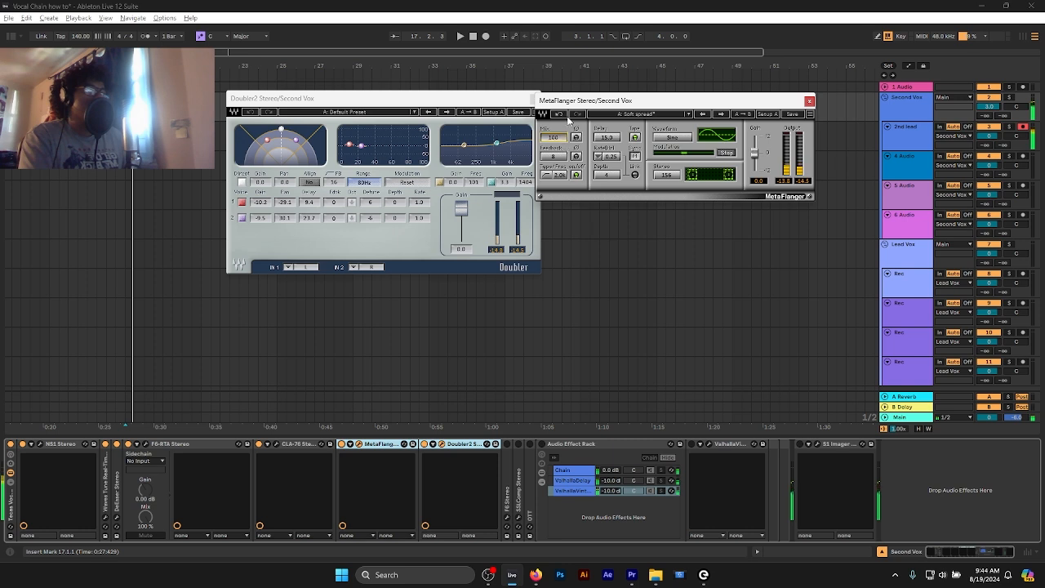
pyautogui.click(341, 444)
pyautogui.click(342, 444)
# - Set the MetaFlanger mix to 13 and bring the Doubler2 window into focus
pyautogui.click(553, 139)
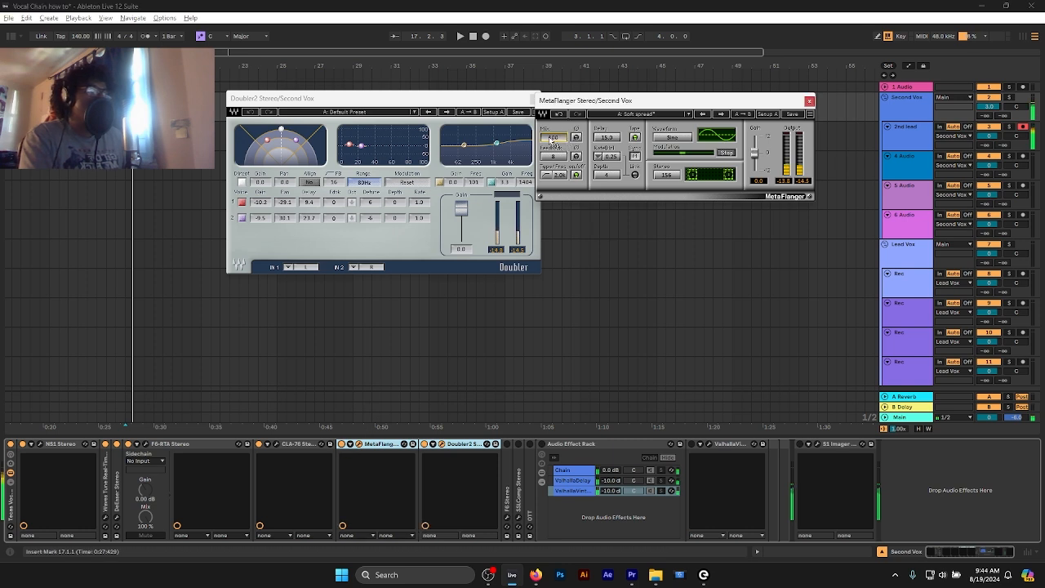
pyautogui.write('72')
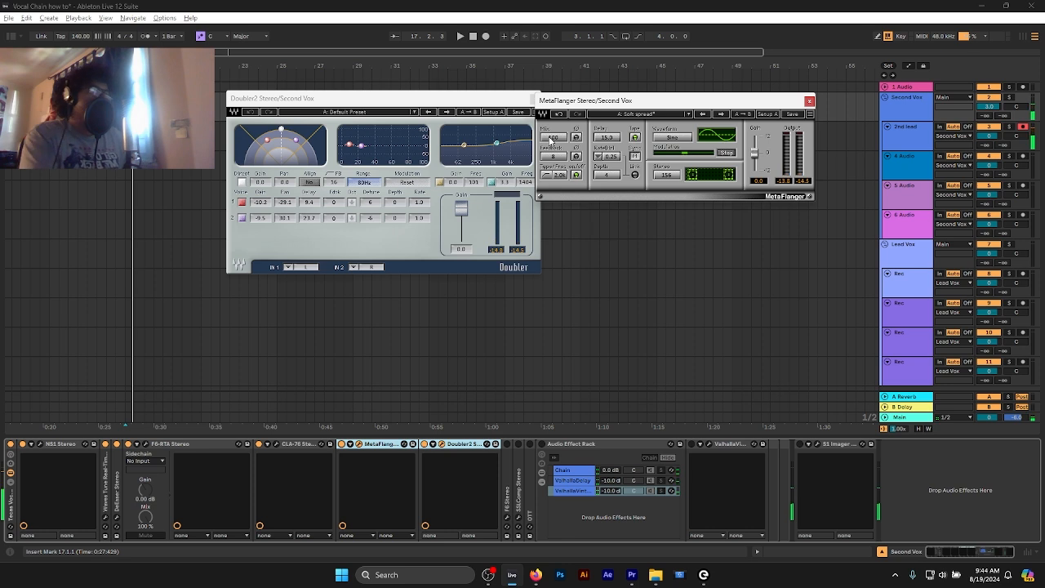
pyautogui.press('Return')
pyautogui.write('13')
pyautogui.press('Return')
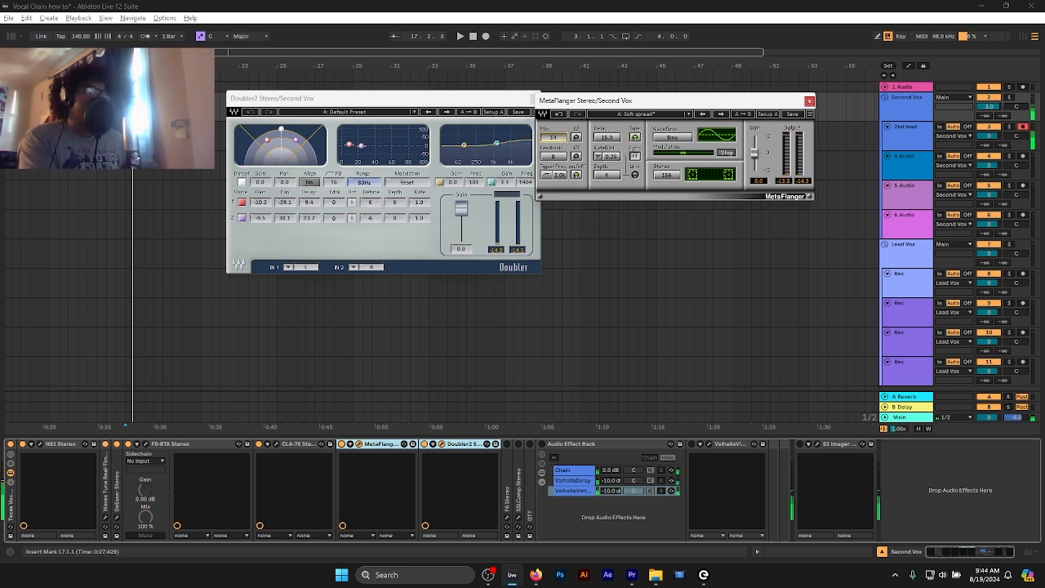
pyautogui.click(346, 174)
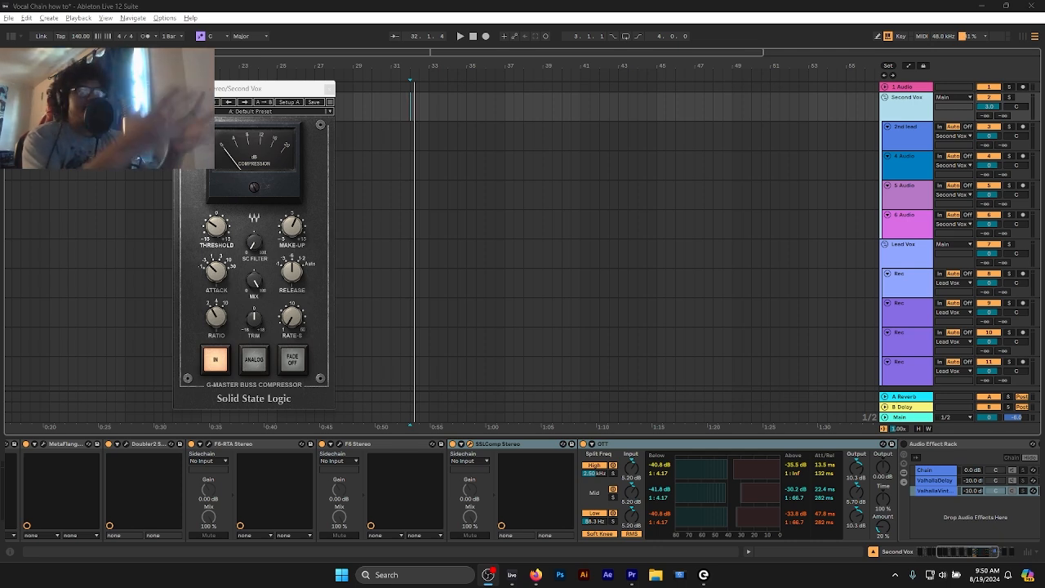
# - Arm the 2nd lead track, and bypass and re-enable SSLComp and OTT together on Second Vox to compare the sound
pyautogui.click(633, 448)
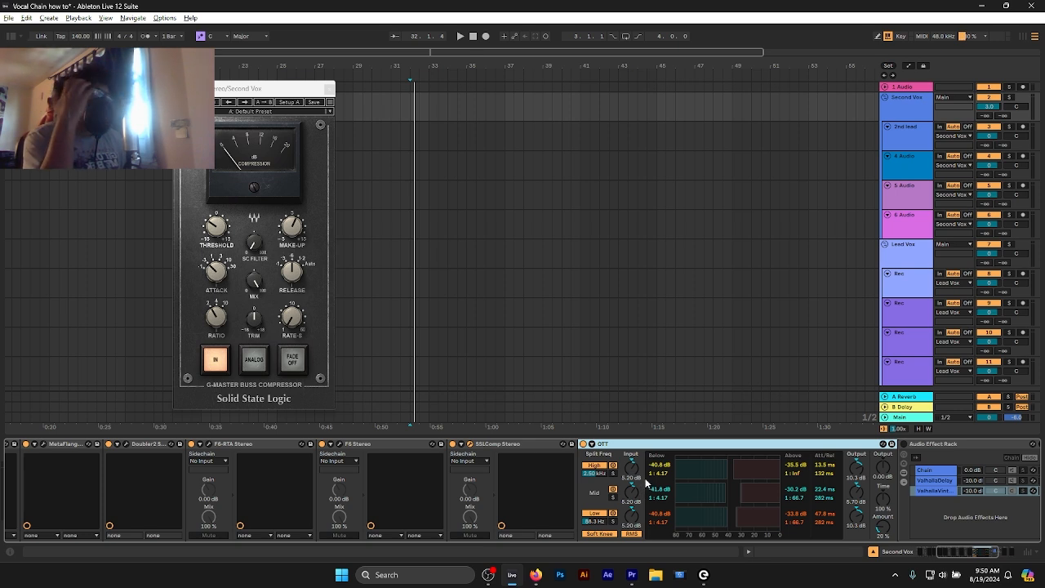
pyautogui.click(1024, 128)
pyautogui.click(907, 110)
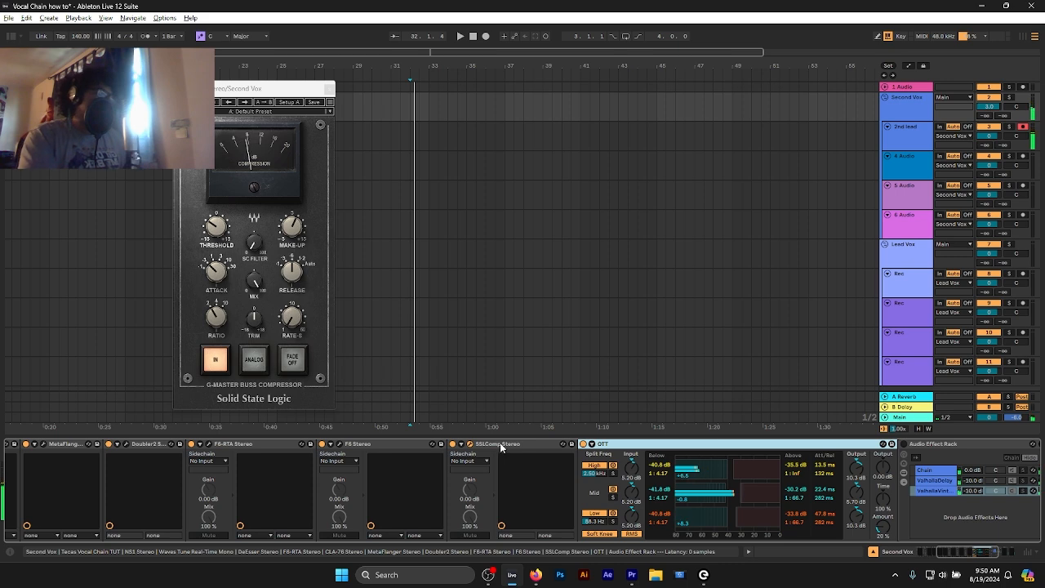
pyautogui.click(452, 445)
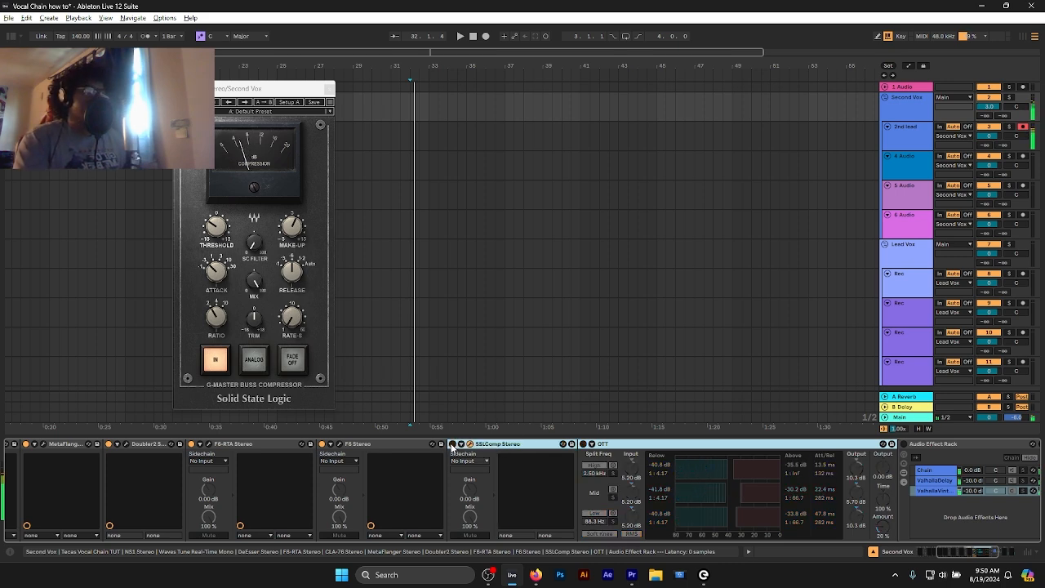
pyautogui.click(452, 445)
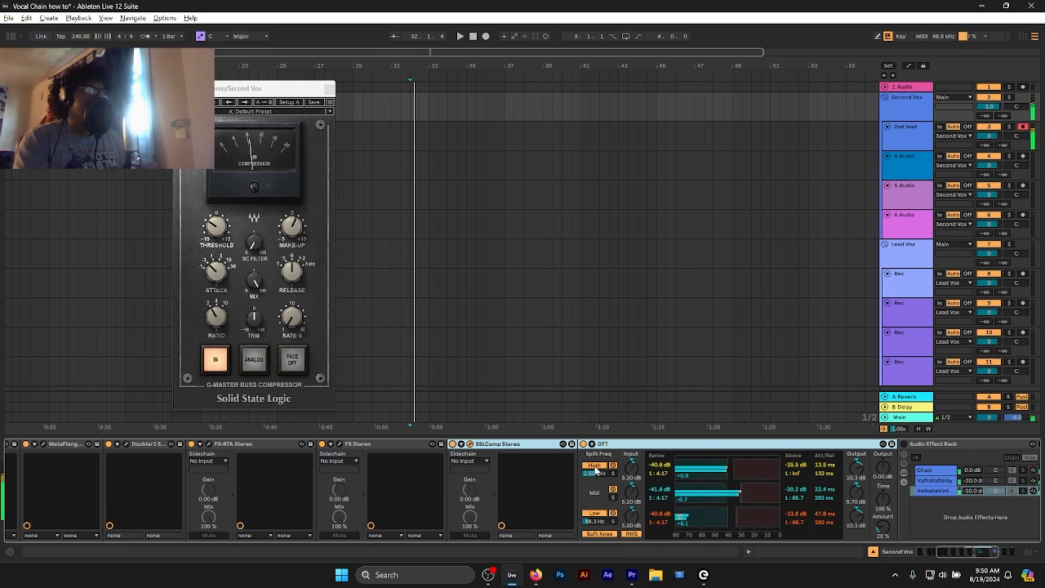
pyautogui.click(709, 452)
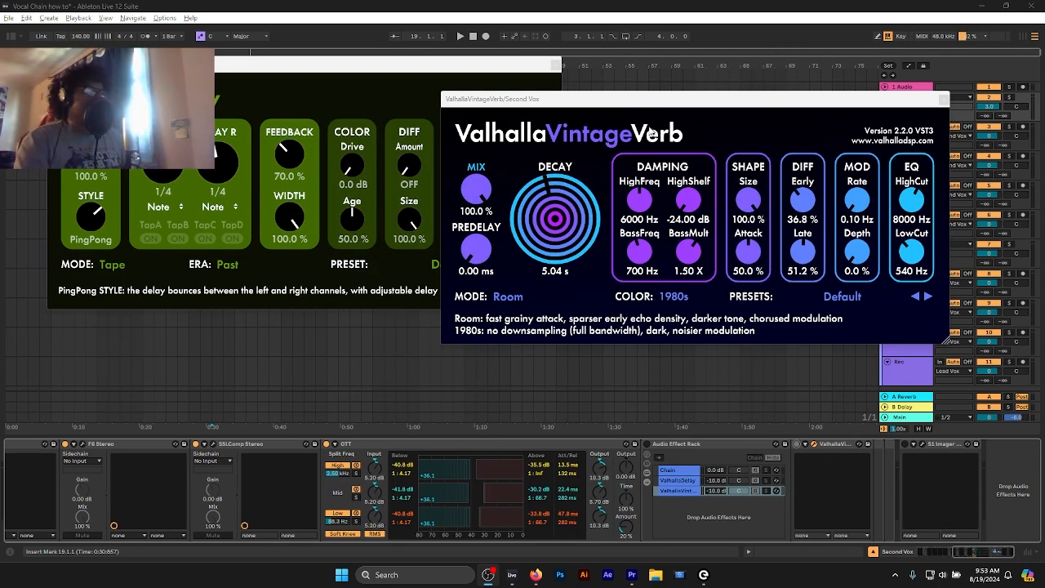
# - Arrange the ValhallaDelay and ValhallaVintageVerb windows side by side
pyautogui.moveTo(642, 101); pyautogui.dragTo(736, 84)
pyautogui.moveTo(469, 69); pyautogui.dragTo(435, 64)
pyautogui.moveTo(648, 78); pyautogui.dragTo(655, 66)
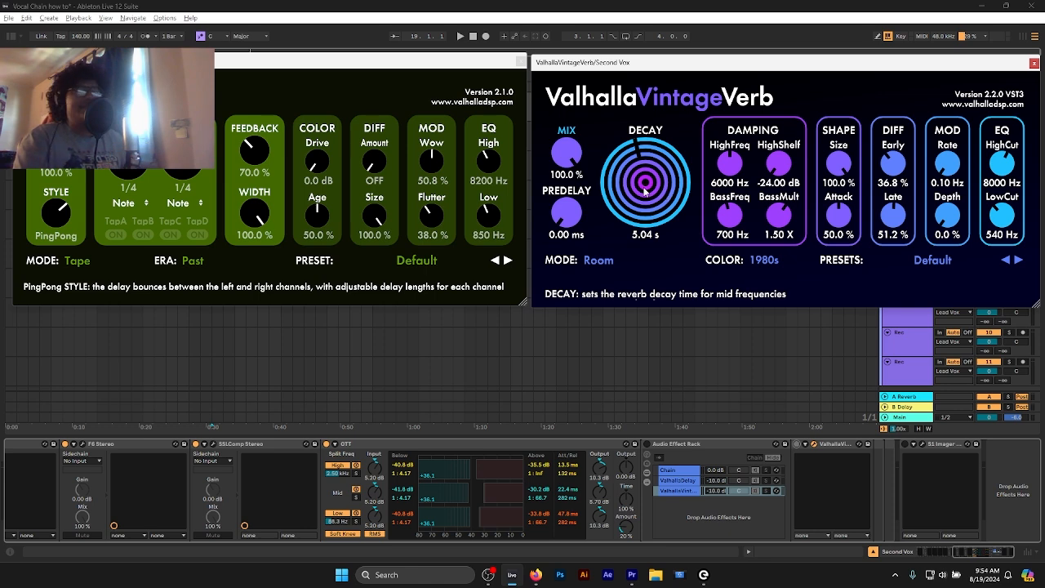
# - Enable the delay and reverb Audio Effect Rack, bypass and re-enable it to compare the sound, and close the ValhallaDelay window
pyautogui.click(647, 444)
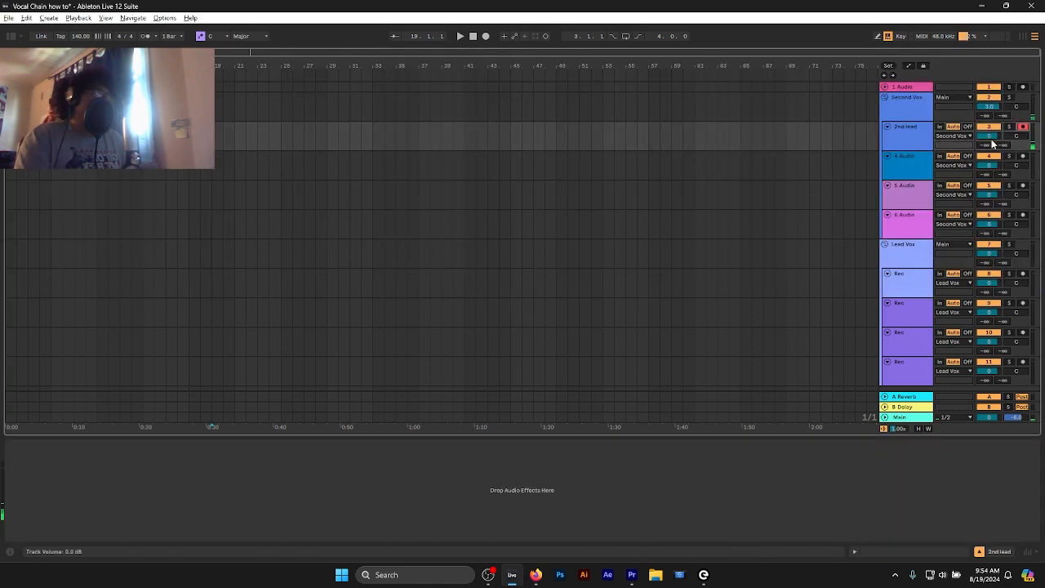
pyautogui.click(909, 112)
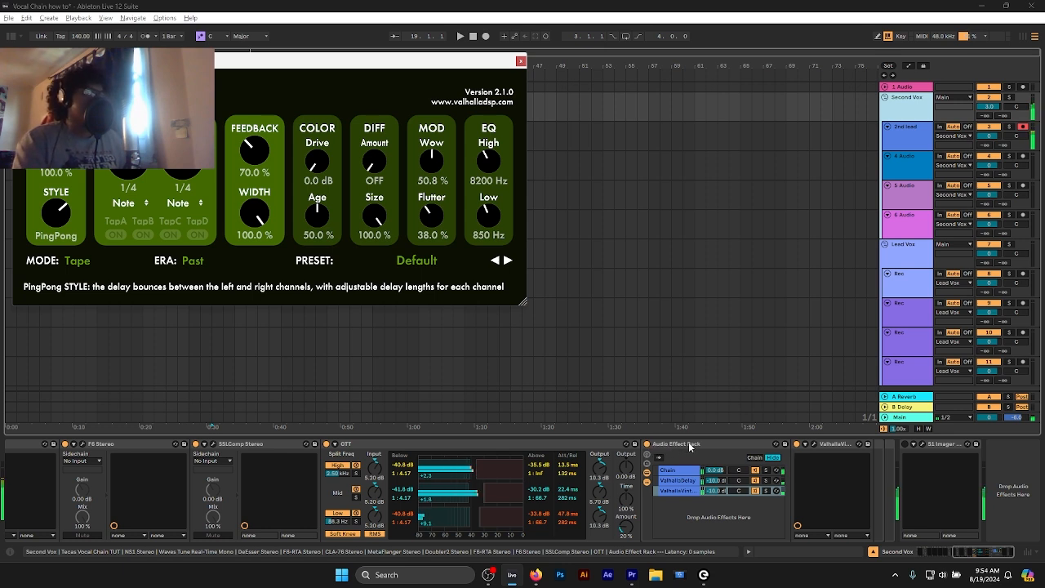
pyautogui.click(647, 444)
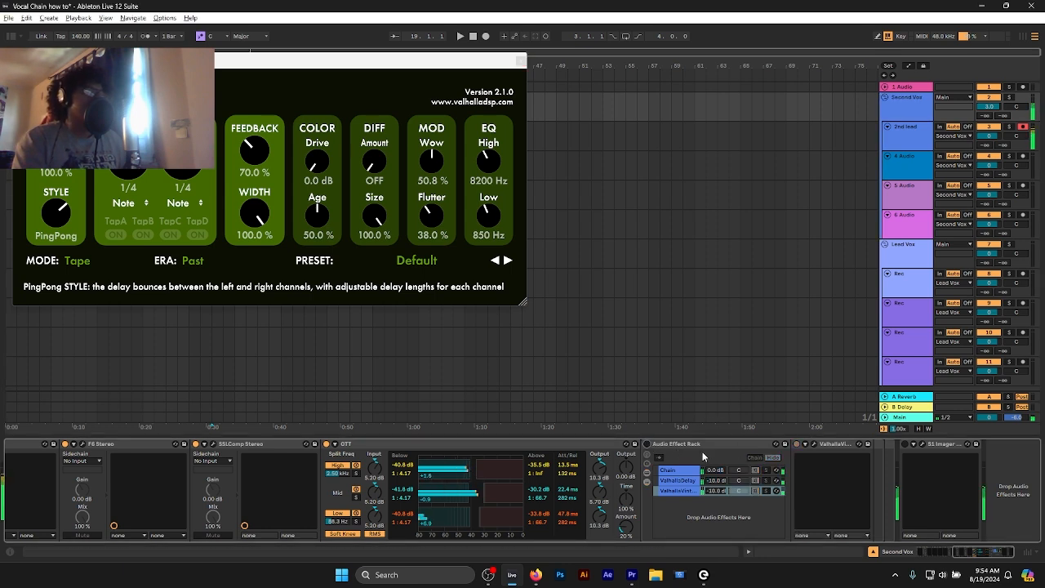
pyautogui.click(647, 444)
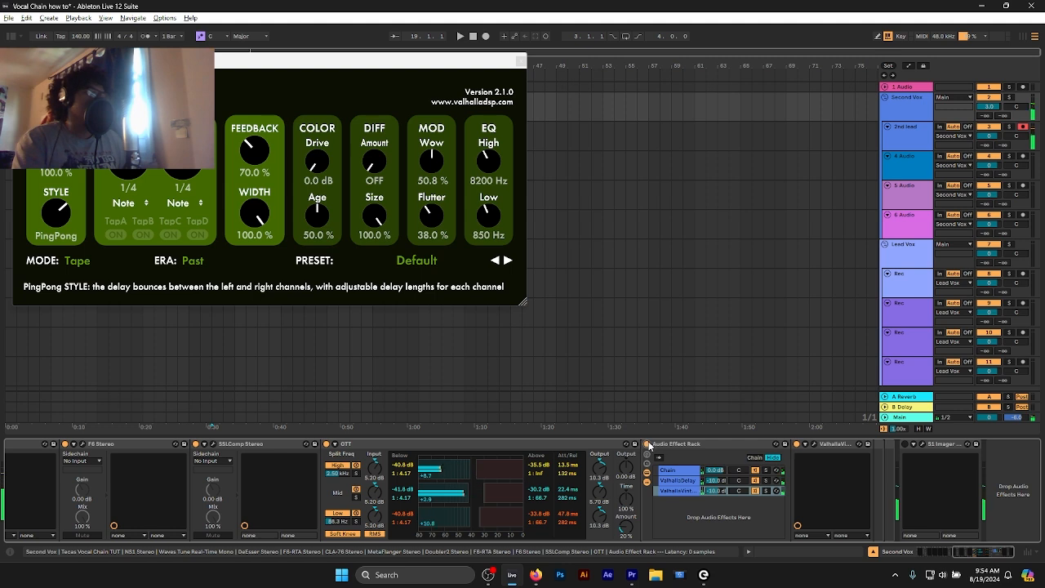
pyautogui.click(520, 61)
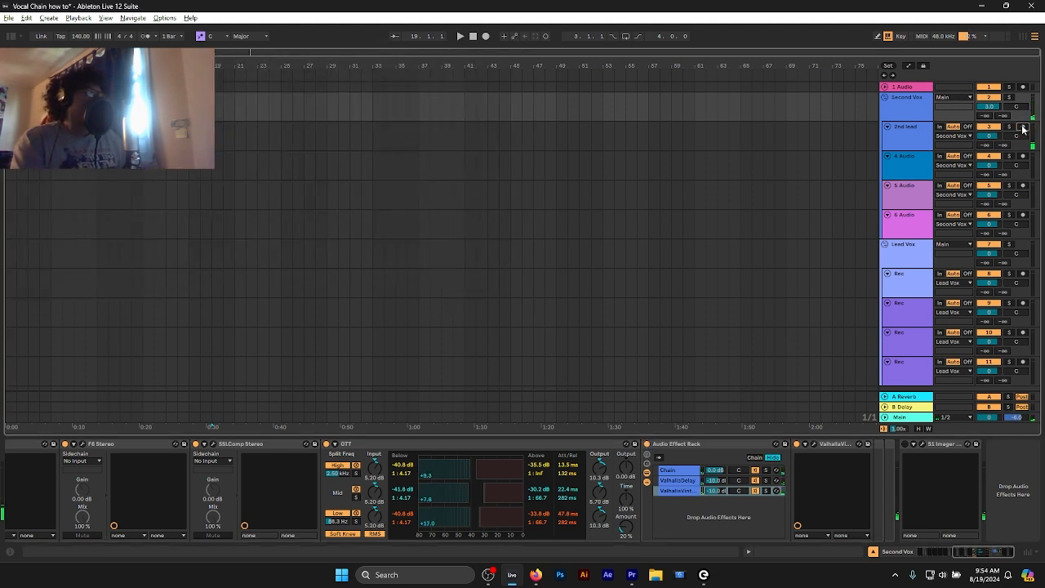